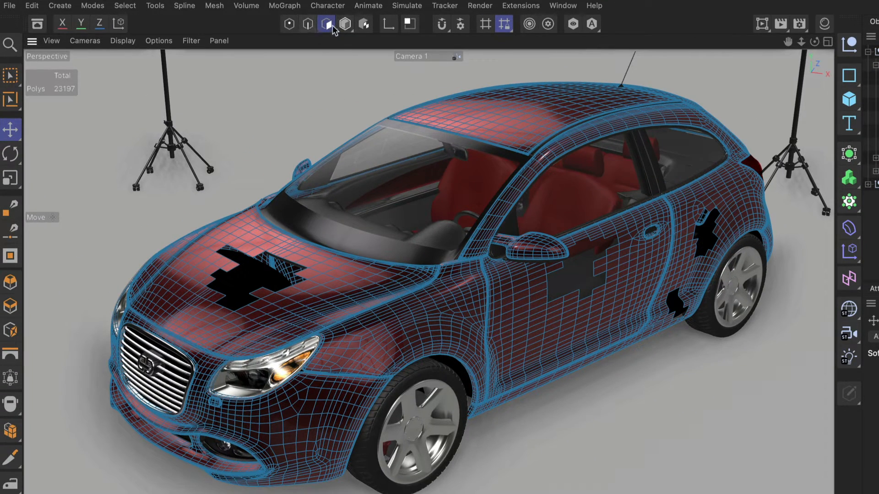
Activate the Close Polygon Hole tool with Polygon Type set to Grid.
left_click(10, 257)
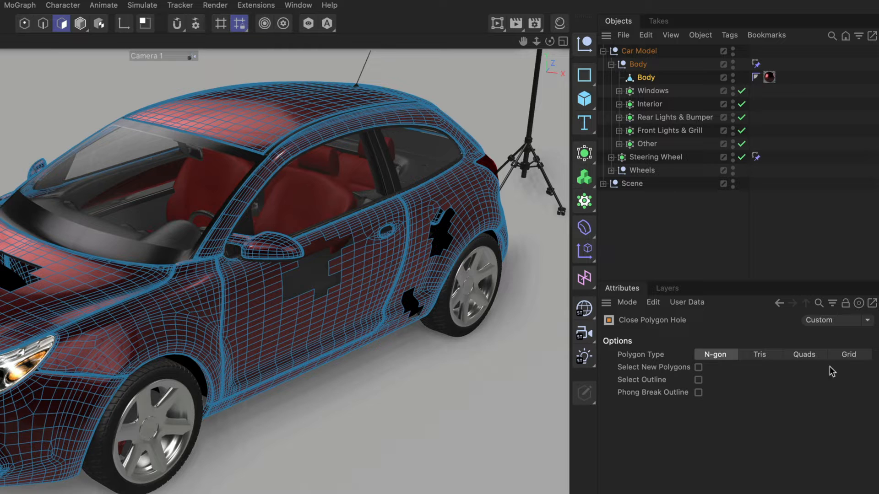
left_click(849, 358)
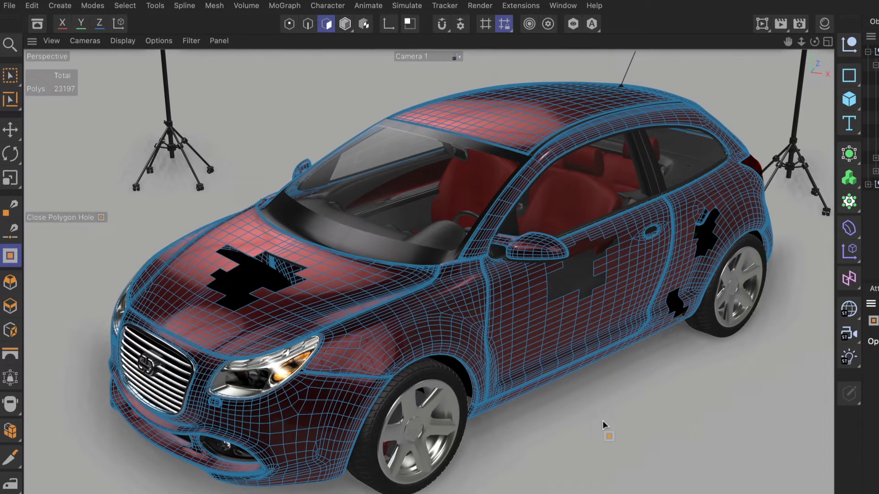
Fill the hood hole with grid polygons matching the surrounding mesh.
left_click(299, 286)
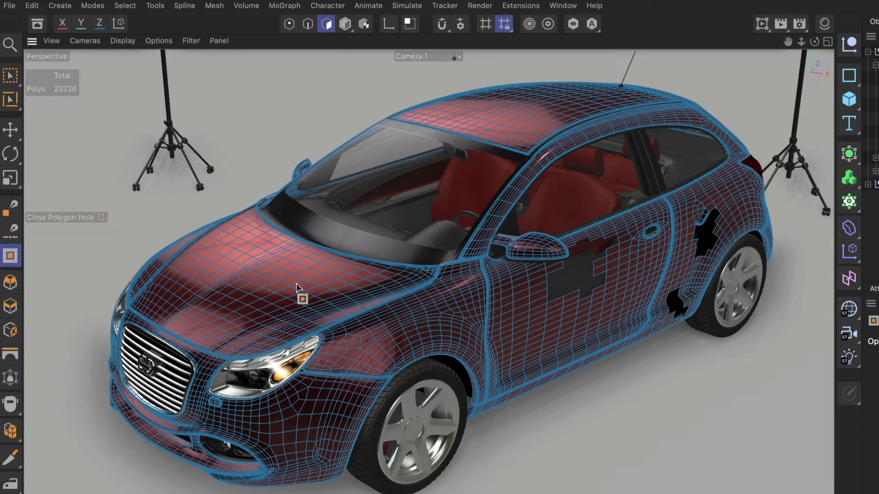
scroll(309, 283, "up", 3)
scroll(316, 263, "up", 3)
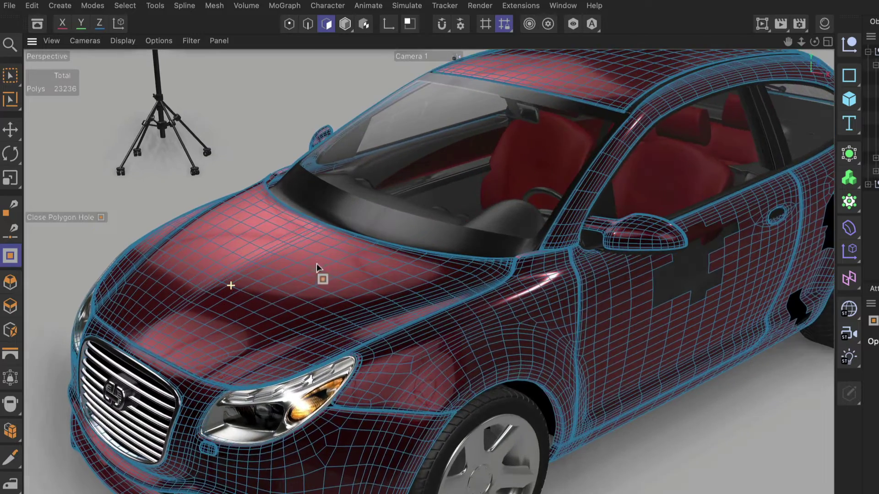
mouse_move(316, 263)
left_mouse_down("alt")
mouse_move(270, 297)
mouse_move(300, 307)
mouse_move(277, 308)
mouse_move(263, 295)
mouse_move(673, 371)
mouse_move(485, 387)
mouse_move(442, 367)
left_mouse_up("alt")
scroll(630, 364, "up", 2)
scroll(467, 361, "up", 1)
scroll(513, 356, "up", 3)
Fill the large hole in the side door with grid polygons.
left_click_drag(513, 355, 497, 359, "alt")
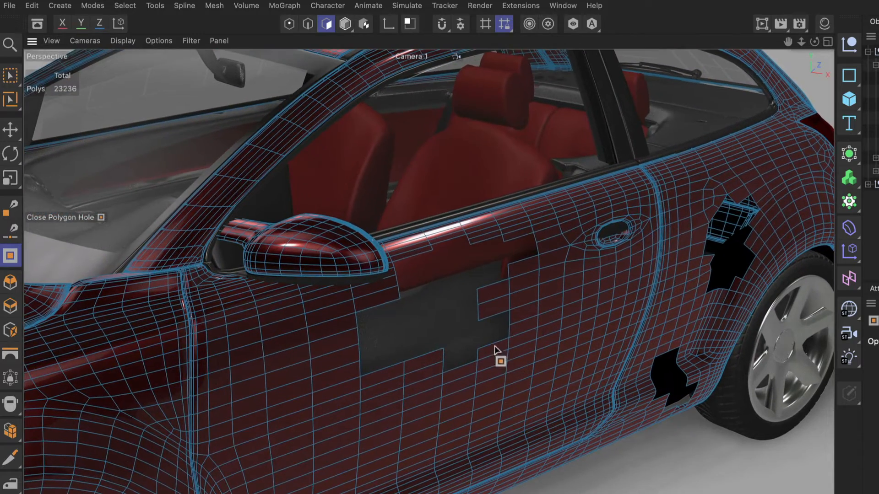
left_click(494, 347)
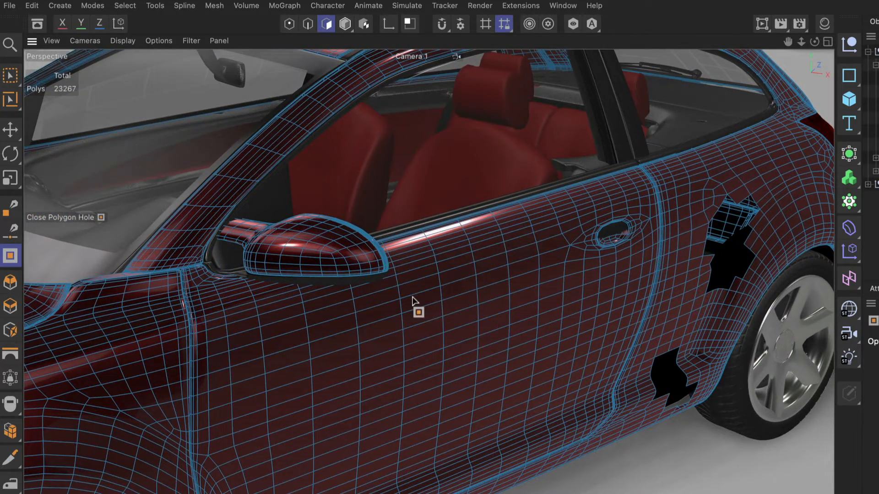
Fill the smaller hole low on the door near the rear wheel.
mouse_move(417, 304)
left_mouse_down("alt")
mouse_move(441, 308)
mouse_move(446, 291)
mouse_move(355, 308)
mouse_move(387, 300)
mouse_move(420, 334)
left_mouse_up("alt")
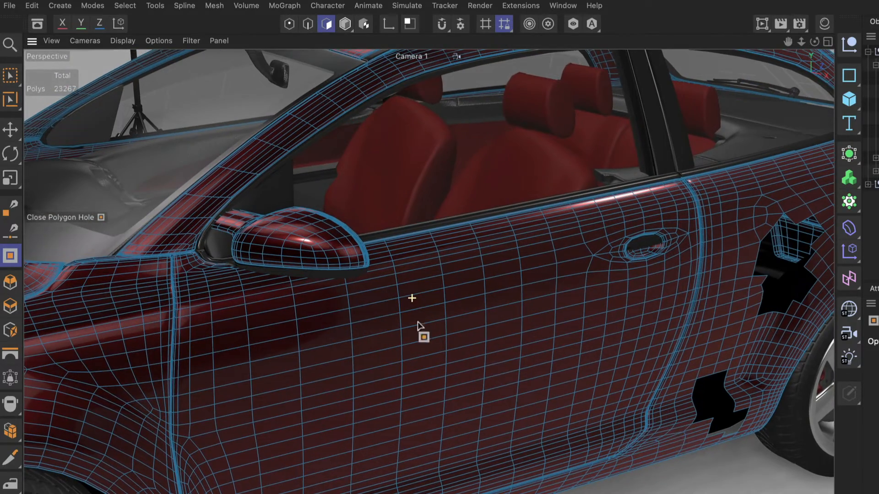
middle_click_drag(657, 436, 529, 390, "alt")
mouse_move(529, 390)
right_mouse_down("alt")
mouse_move(604, 418)
mouse_move(598, 412)
right_mouse_up("alt")
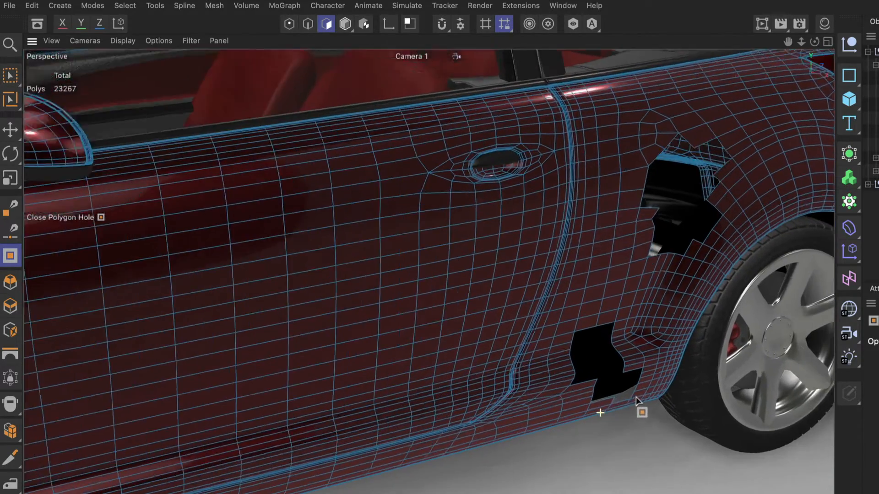
left_click(583, 379)
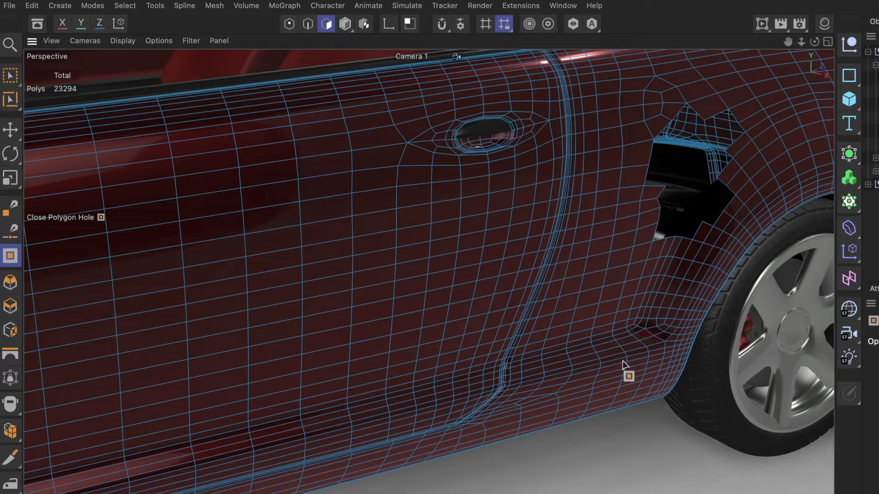
Fill the hole above the rear wheel arch with grid polygons.
mouse_move(655, 278)
left_mouse_down("alt")
mouse_move(589, 293)
mouse_move(582, 308)
left_mouse_up("alt")
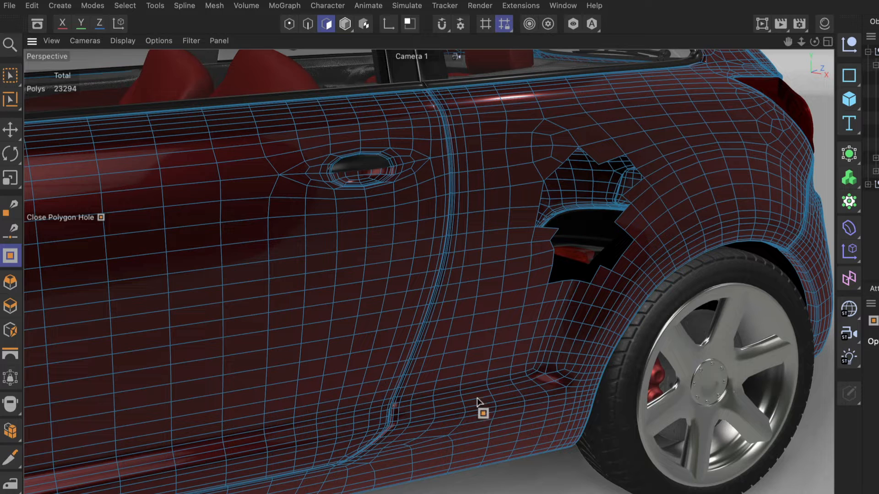
left_click(601, 273)
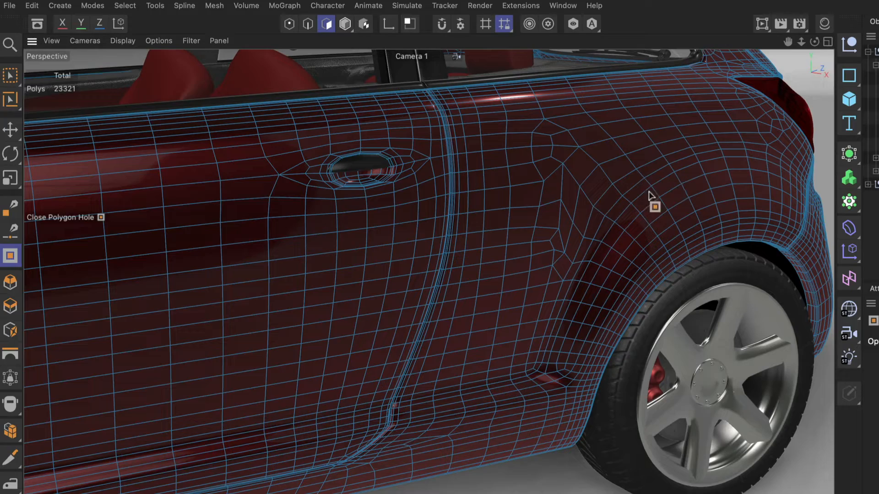
mouse_move(658, 190)
left_mouse_down("alt")
mouse_move(450, 246)
mouse_move(604, 202)
mouse_move(551, 228)
mouse_move(675, 213)
mouse_move(556, 261)
mouse_move(625, 199)
mouse_move(680, 181)
mouse_move(508, 275)
mouse_move(502, 299)
mouse_move(580, 271)
mouse_move(581, 264)
mouse_move(497, 301)
left_mouse_up("alt")
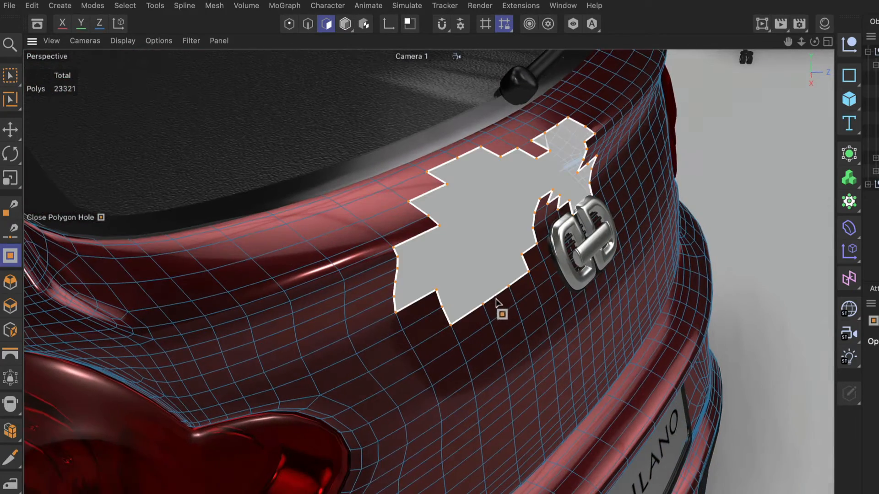
Fill the tailgate hole beside the rear badge, leaving the car body fully closed.
left_click(497, 306)
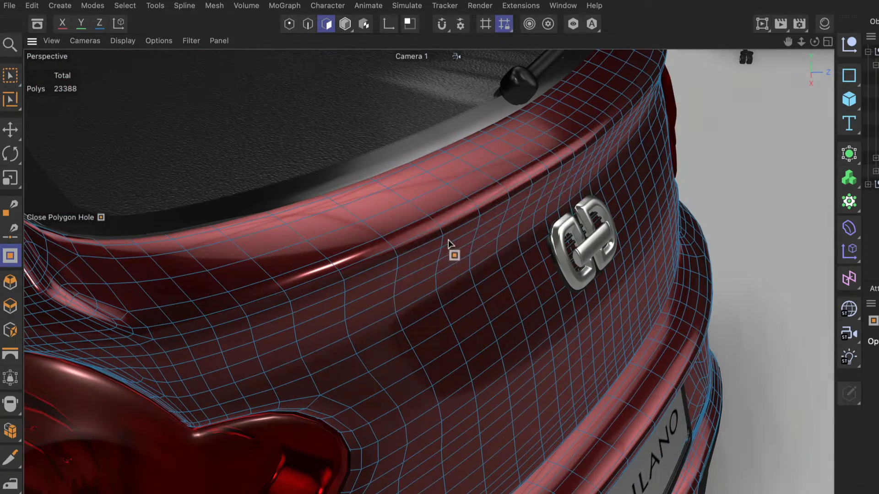
mouse_move(448, 243)
left_mouse_down("alt")
mouse_move(533, 237)
mouse_move(508, 255)
mouse_move(444, 238)
mouse_move(433, 222)
mouse_move(486, 281)
mouse_move(377, 318)
mouse_move(492, 287)
mouse_move(533, 291)
mouse_move(416, 314)
mouse_move(363, 285)
mouse_move(534, 293)
mouse_move(526, 293)
left_mouse_up("alt")
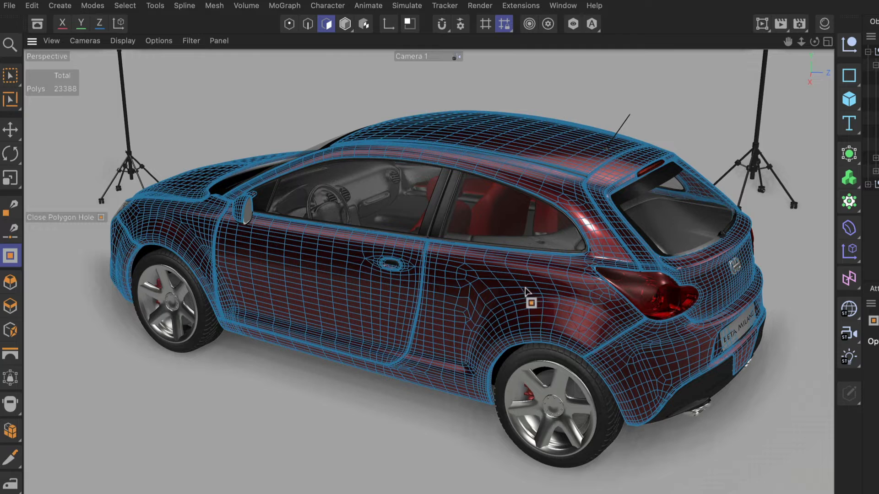